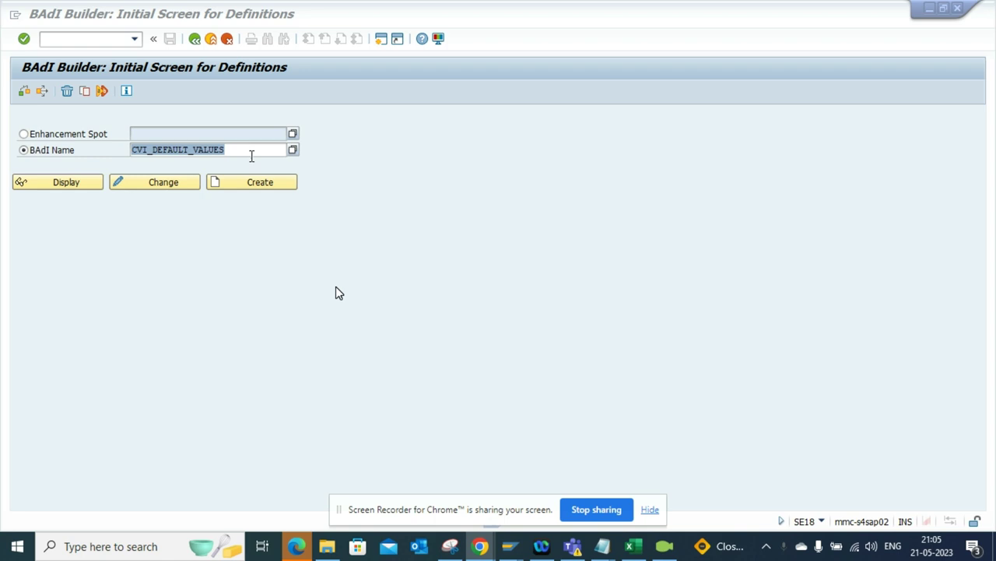
Enter BAdI name CVI_DEFAULT_VALUES on the SE18 initial screen.
click(249, 156)
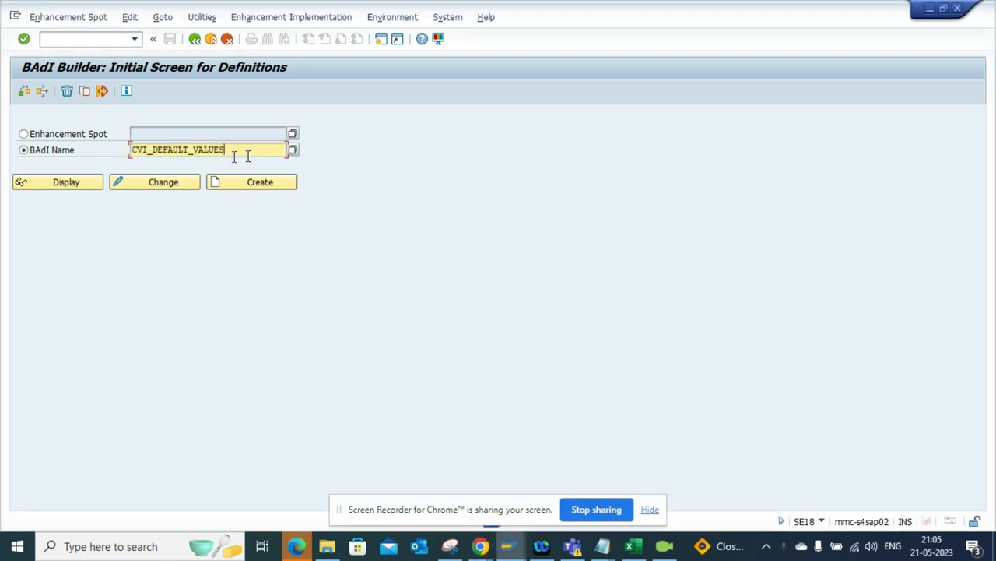
Display enhancement spot CVI_DEFAULT_VALUES and review its implementations and technical details before returning to the definition.
click(80, 187)
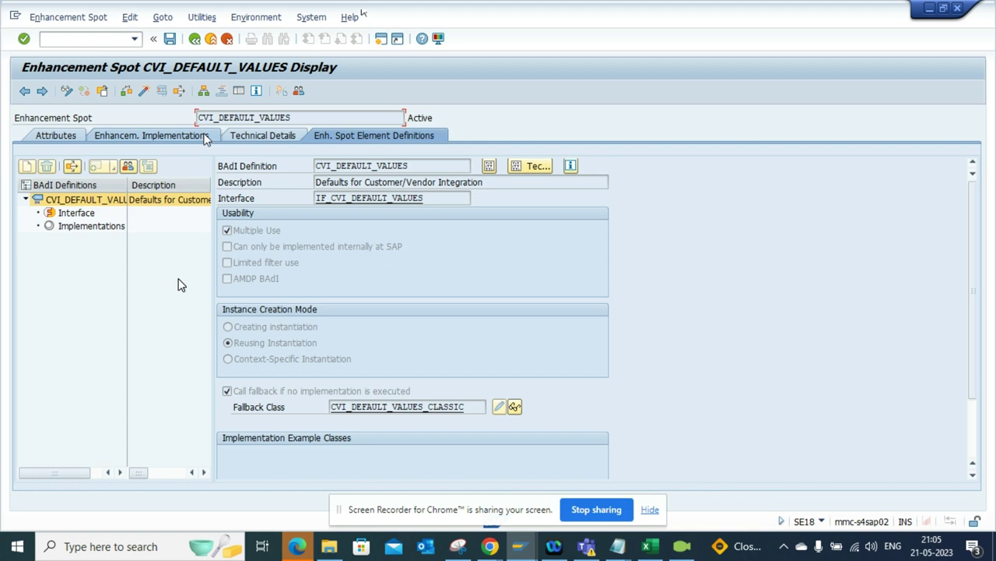
click(205, 136)
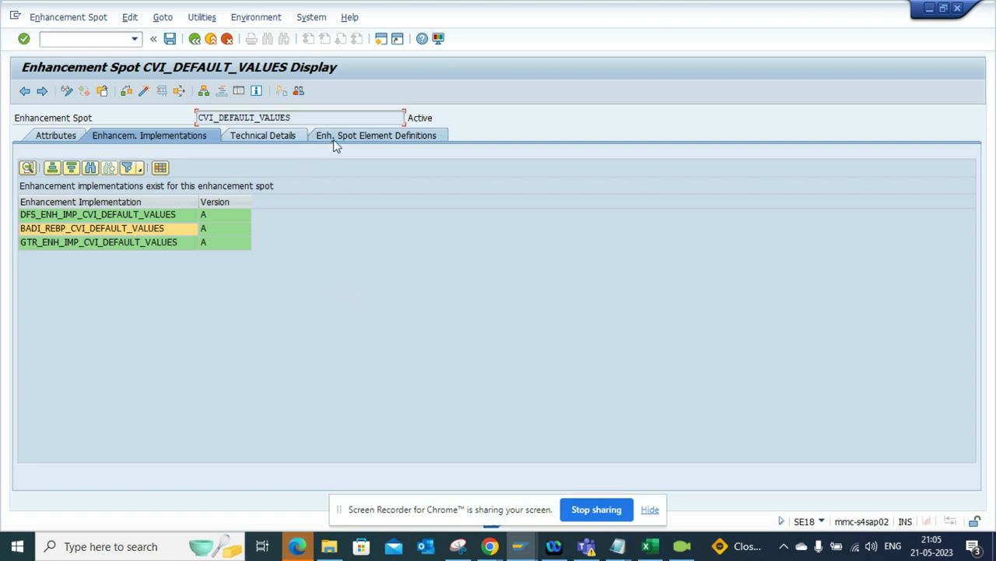
click(285, 138)
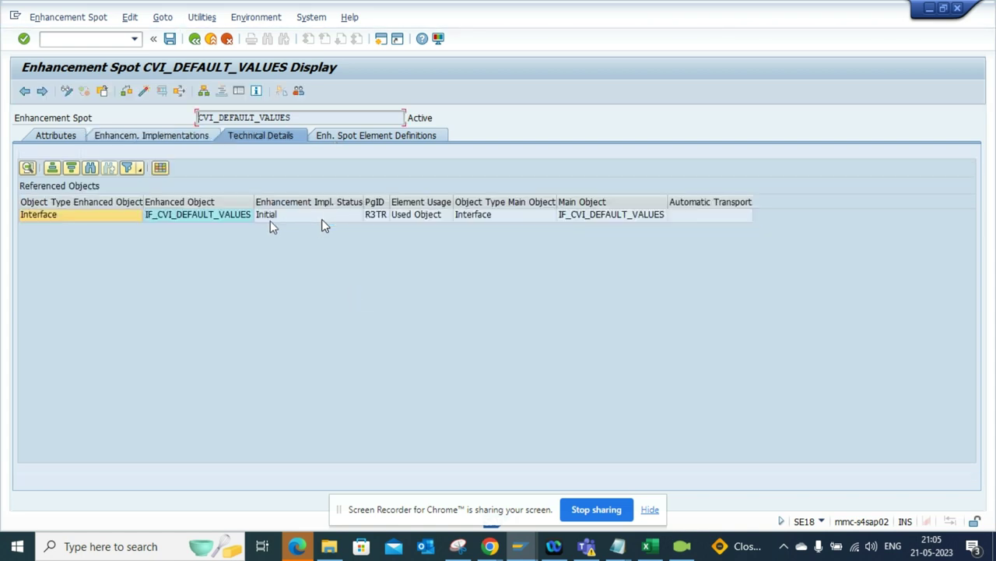
click(142, 137)
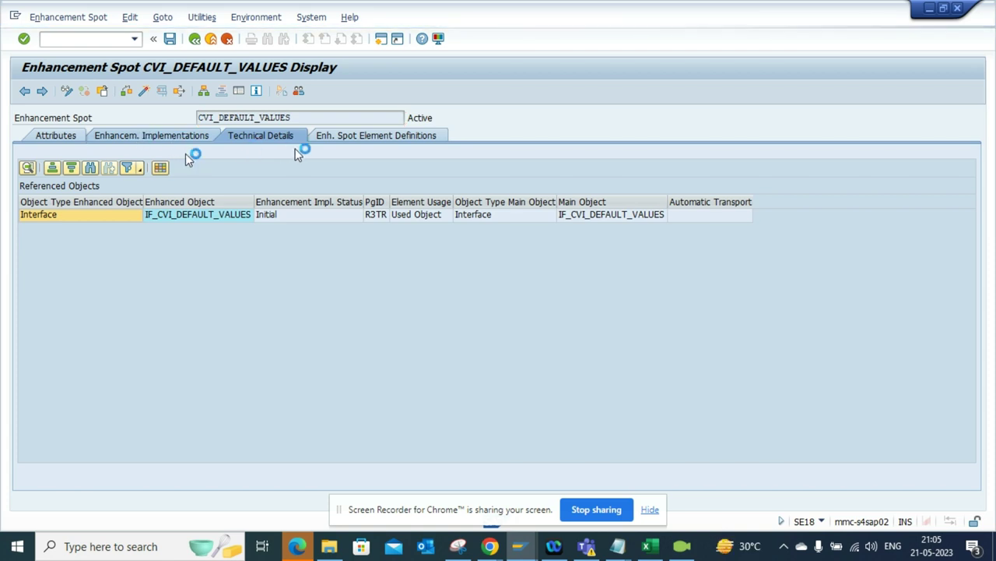
click(351, 139)
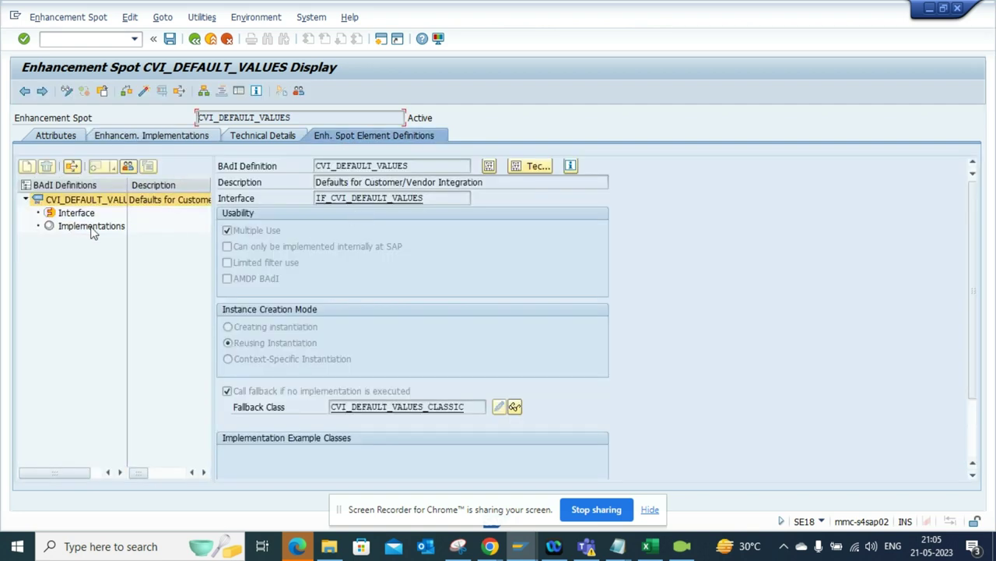
List the spot's three active enhancement implementations: DFS, BADI_REBP and GTR.
click(91, 227)
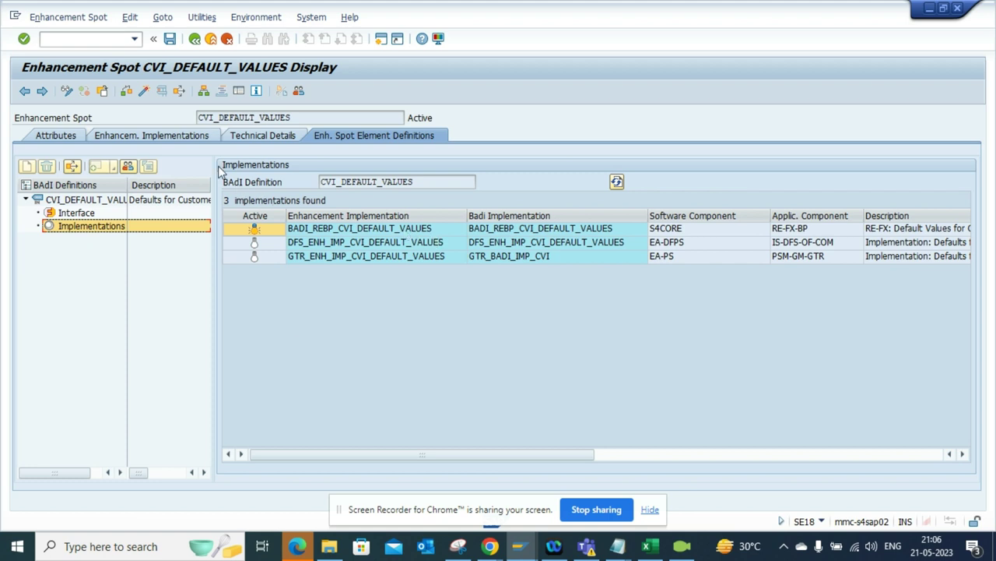
click(241, 17)
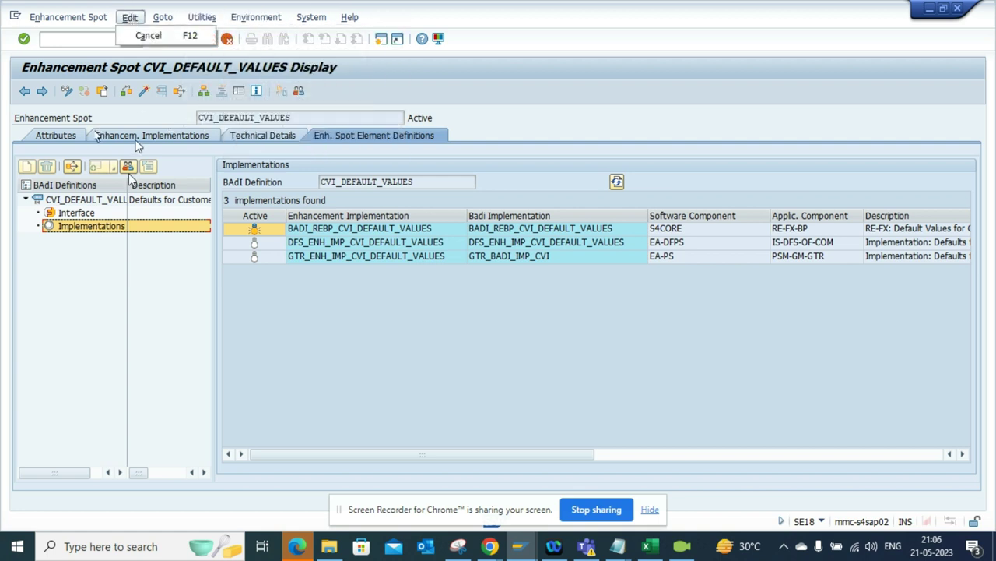
click(144, 138)
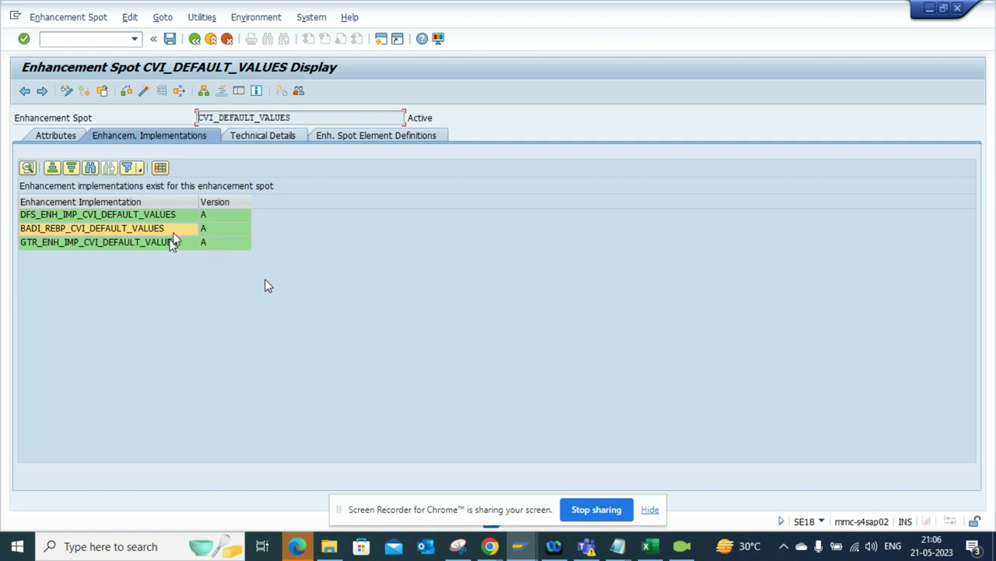
Open implementation BADI_REBP_CVI_DEFAULT_VALUES and view its technical details.
click(172, 234)
double_click(172, 236)
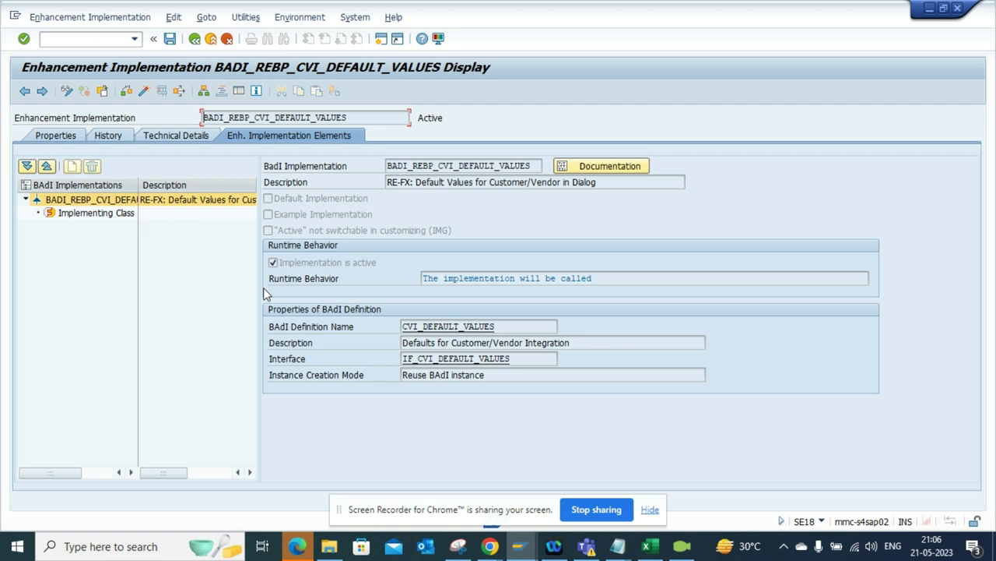
click(204, 139)
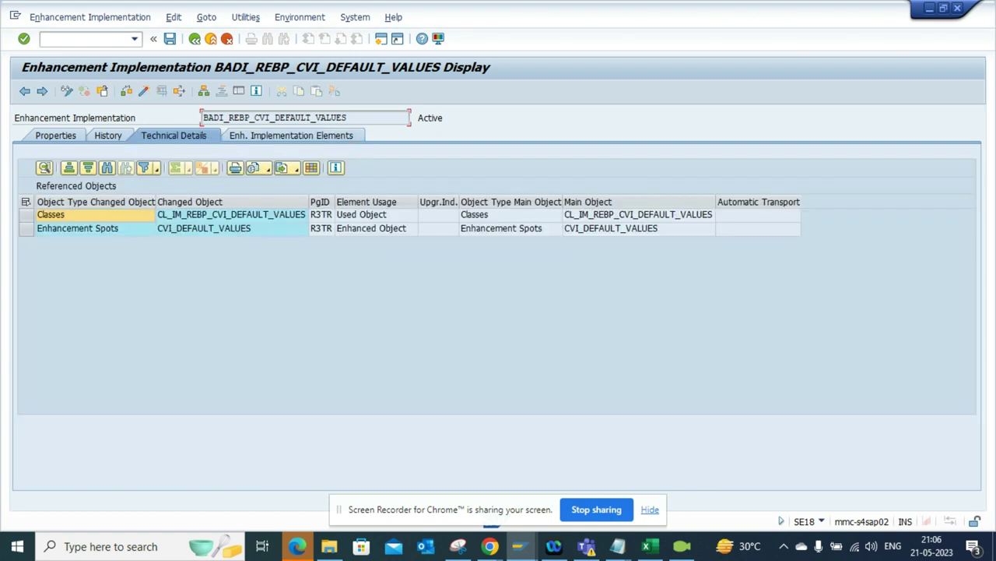
Check the change history, then open implementing class CL_IM_REBP_CVI_DEFAULT_VALUES.
click(236, 216)
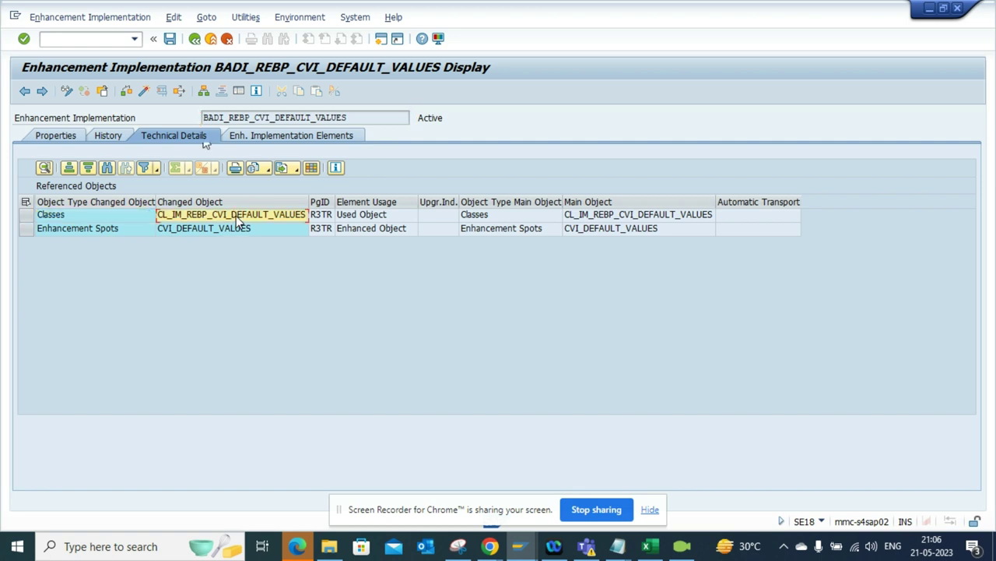
click(114, 139)
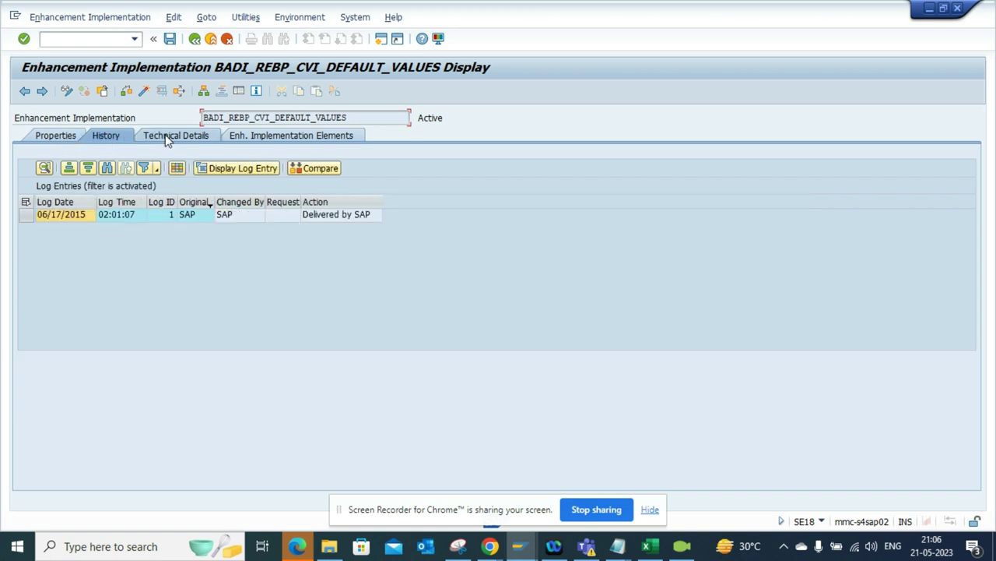
click(169, 138)
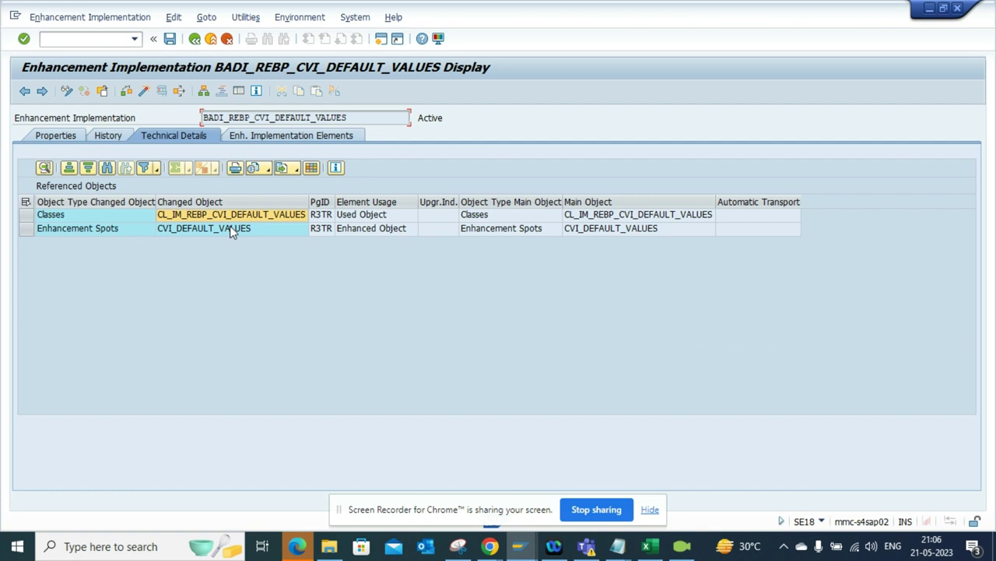
click(241, 216)
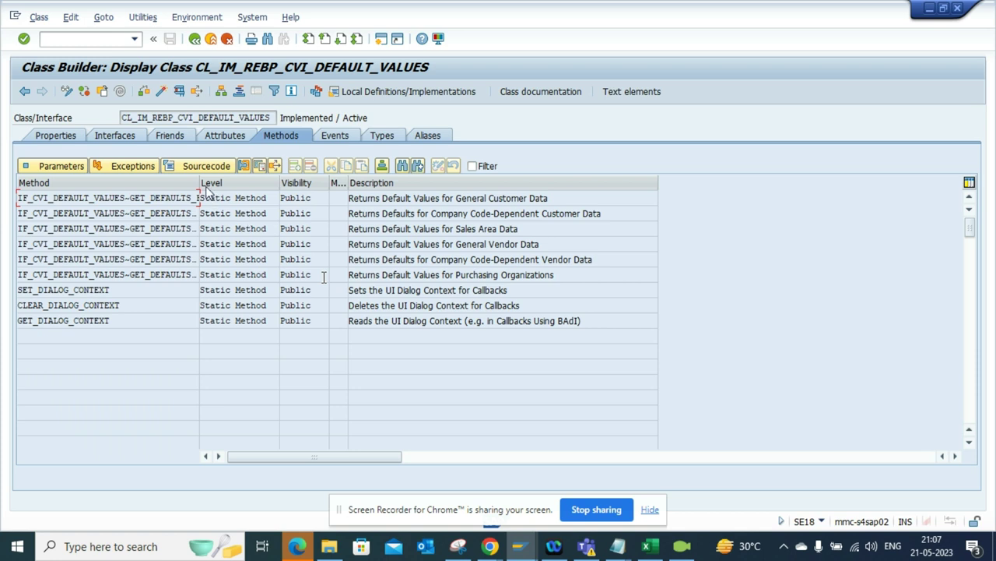
Widen the Method column and open the IF_CVI_DEFAULT_VALUES~GET_DEFAULTS_FOR_VEND_CC method source.
drag(211, 183, 321, 184)
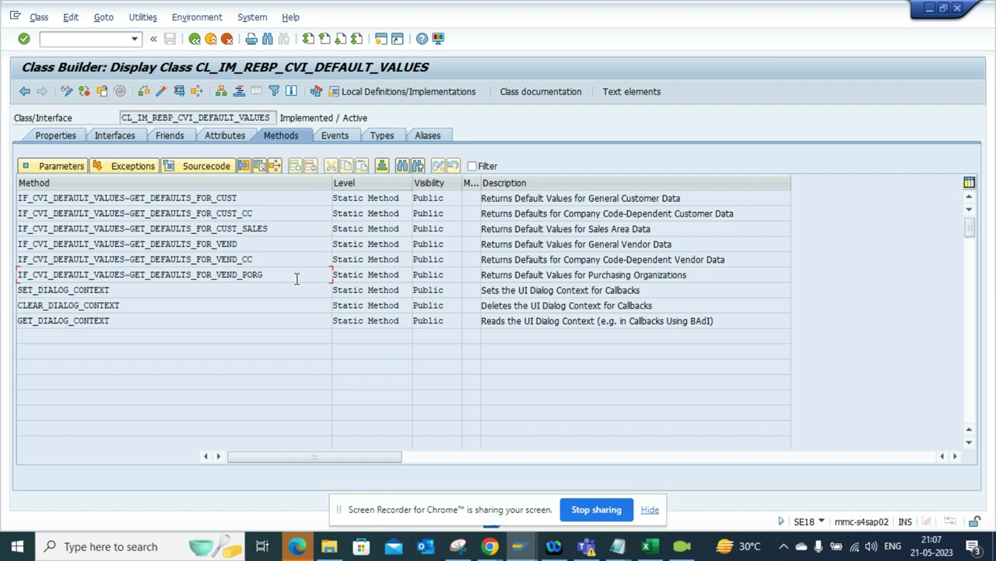
drag(296, 276, 63, 182)
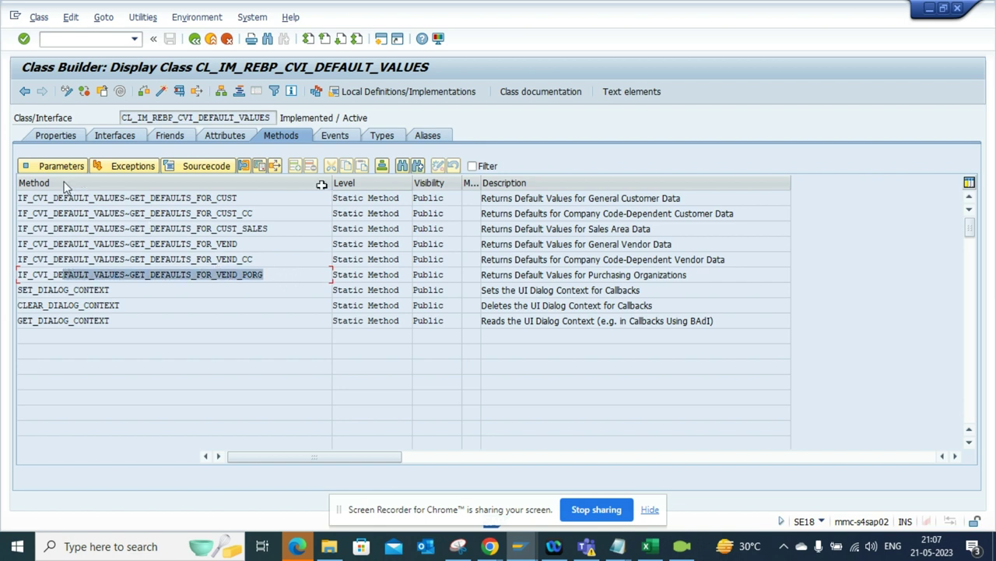
double_click(233, 262)
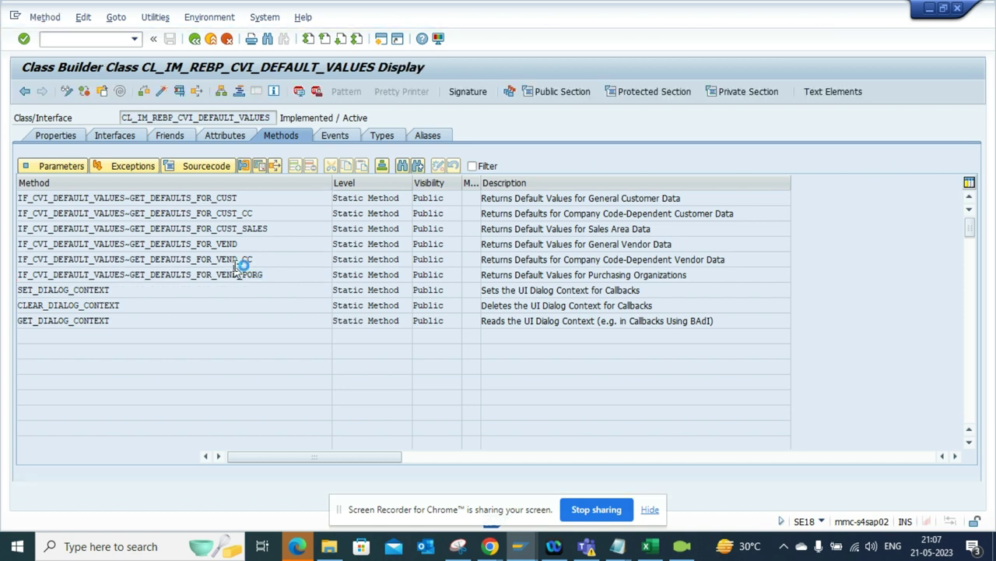